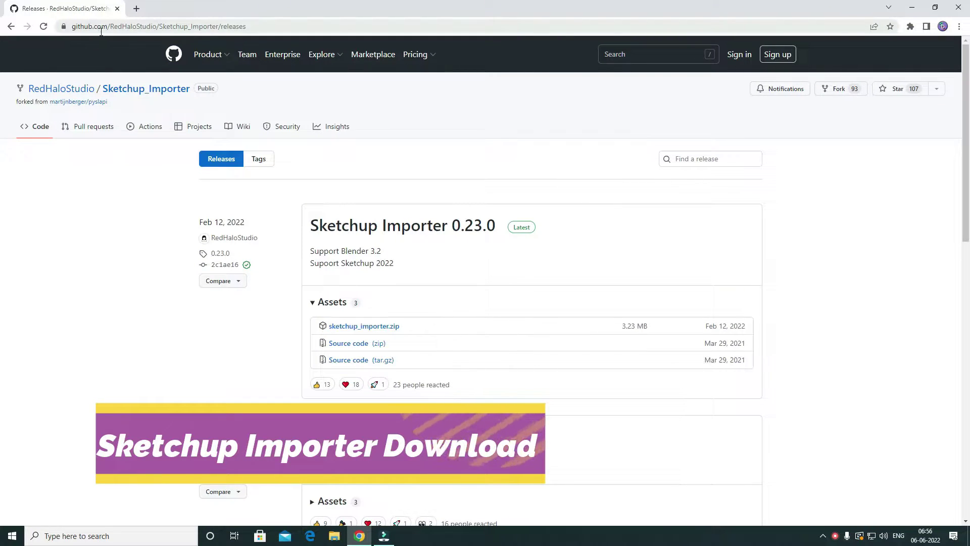
- View the Sketchup Importer 0.23.0 release page, then delete Blender's default cube, camera and light
left_click(252, 27)
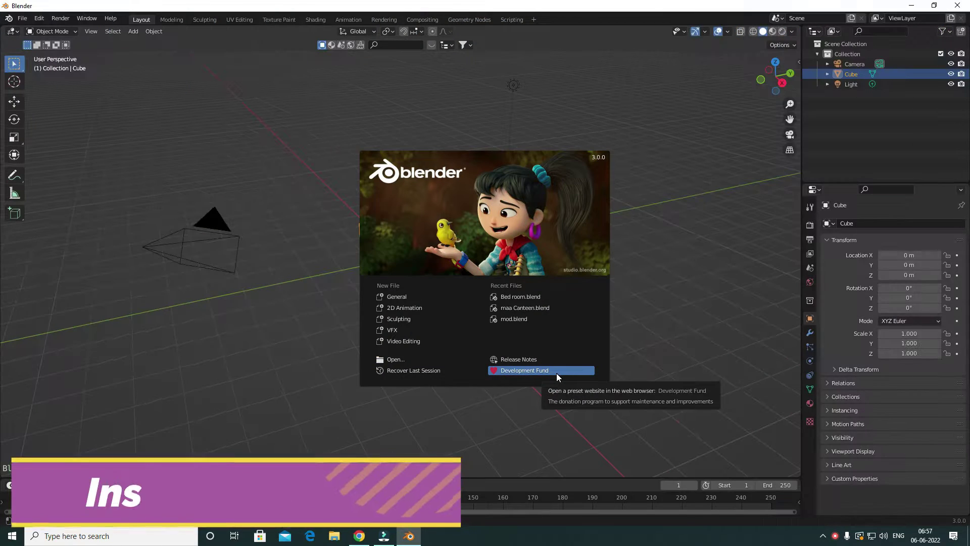
left_click(667, 307)
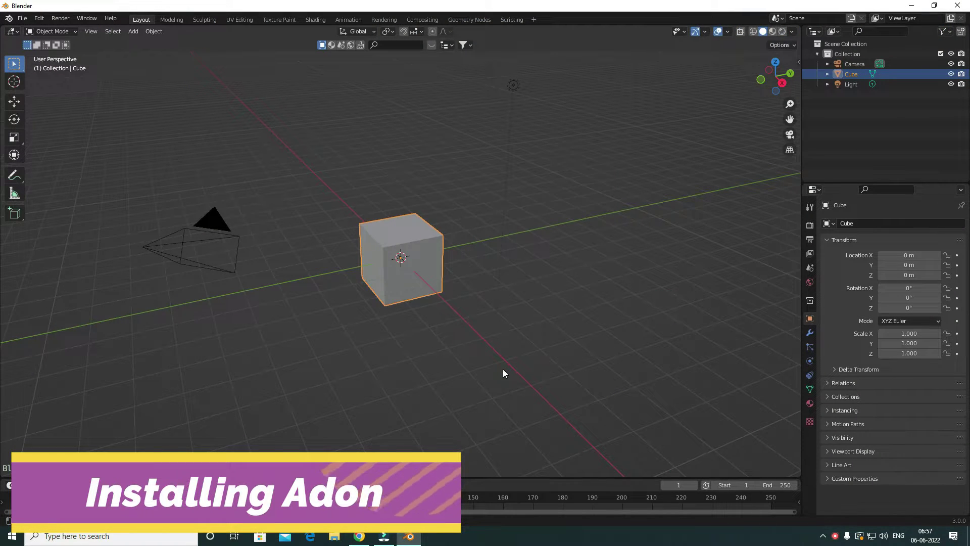
key("a")
key("x")
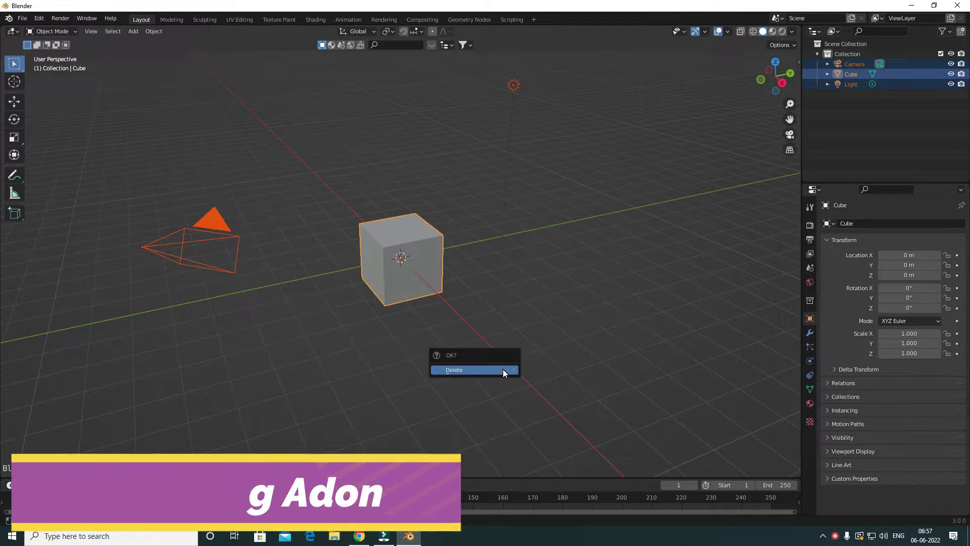
left_click(502, 371)
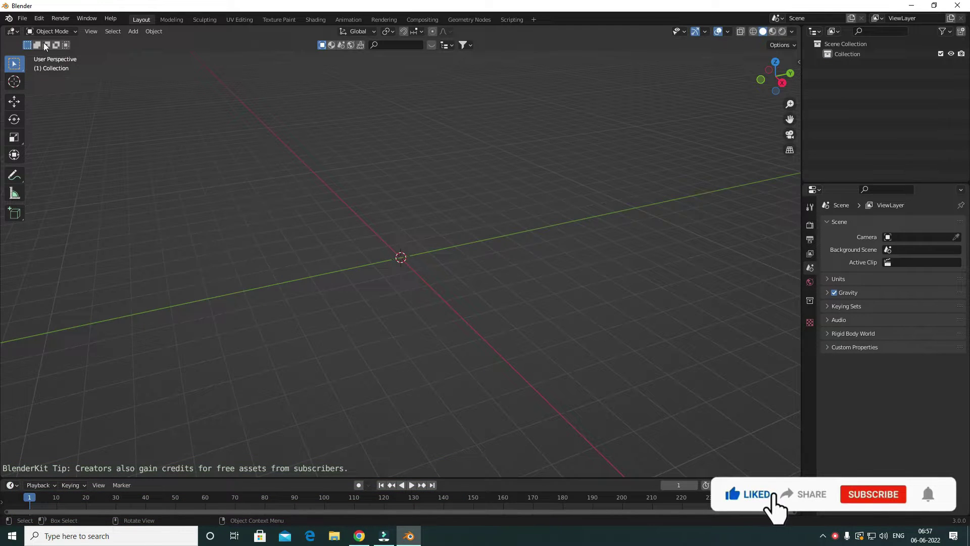
- Open Blender Preferences' Add-ons section to install a new add-on from disk
left_click(39, 19)
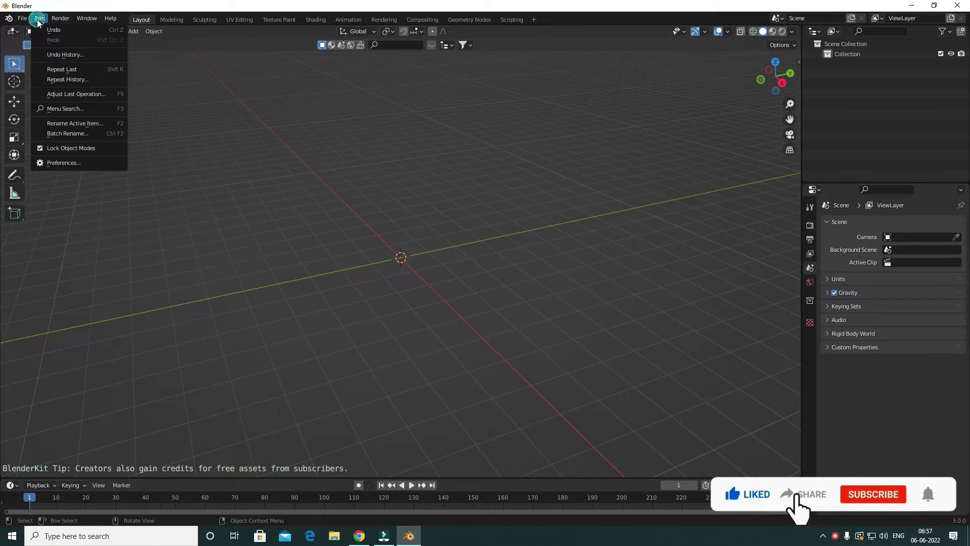
left_click(67, 162)
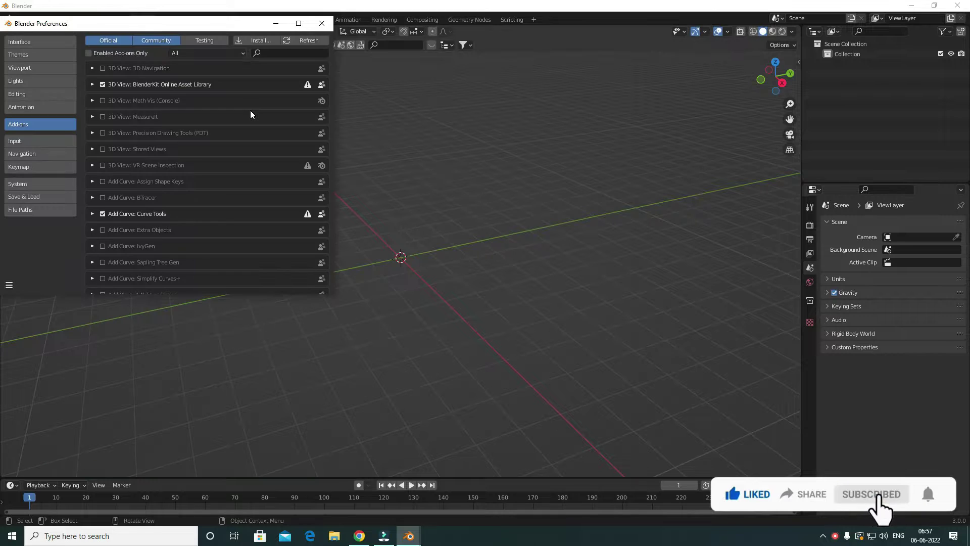
left_click(266, 52)
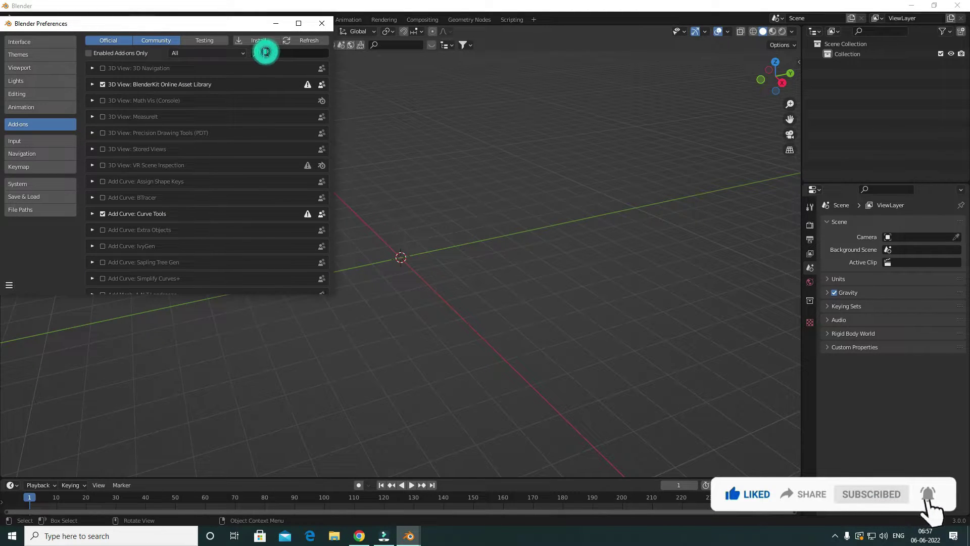
left_click(260, 43)
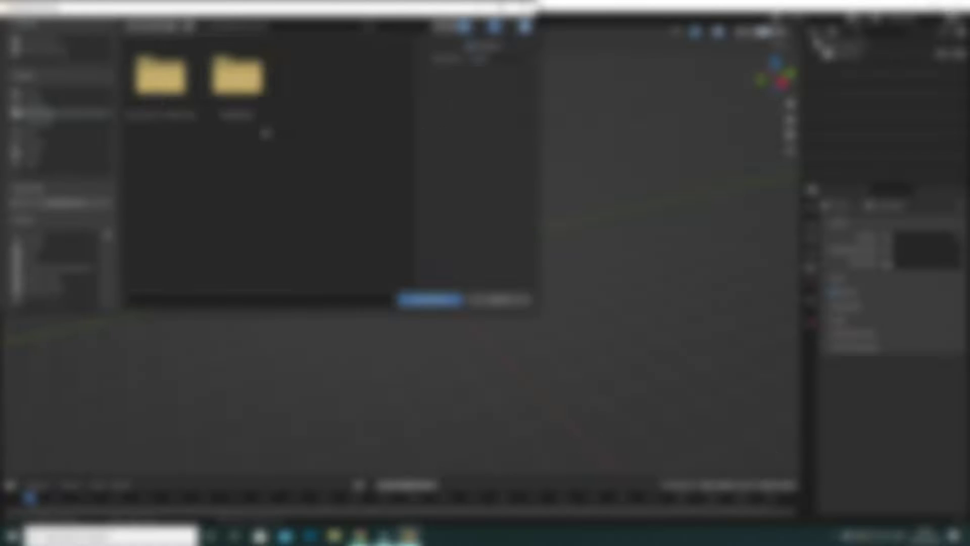
- Browse to the add-on download folder and select sketchup_importer.zip
left_click(62, 51)
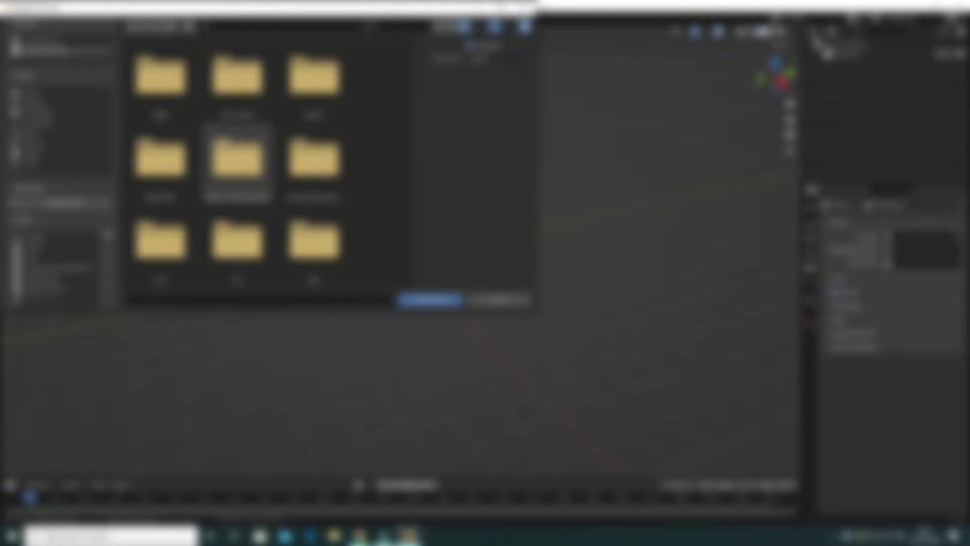
scroll(246, 183, "down", 2)
scroll(246, 183, "up", 3)
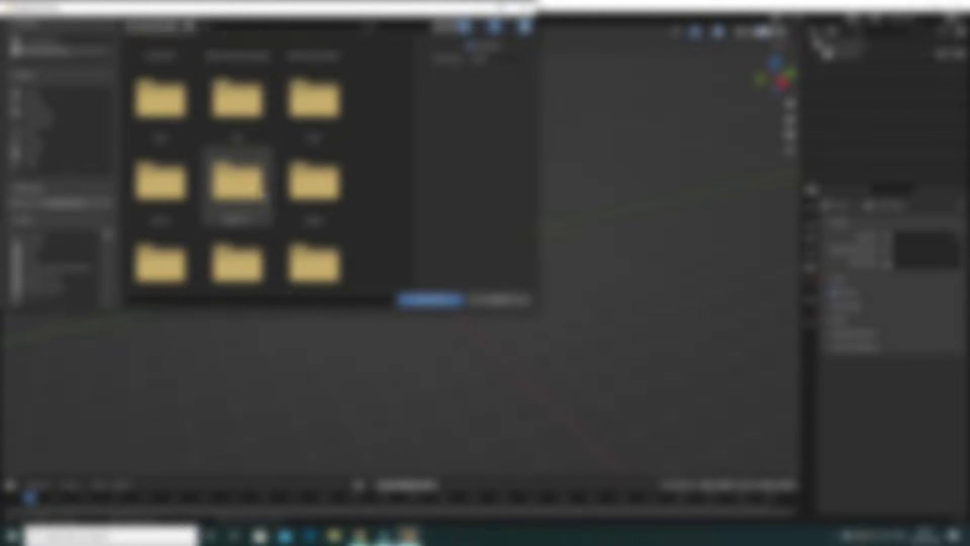
scroll(247, 201, "down", 2)
scroll(247, 201, "down", 1)
scroll(269, 233, "up", 2)
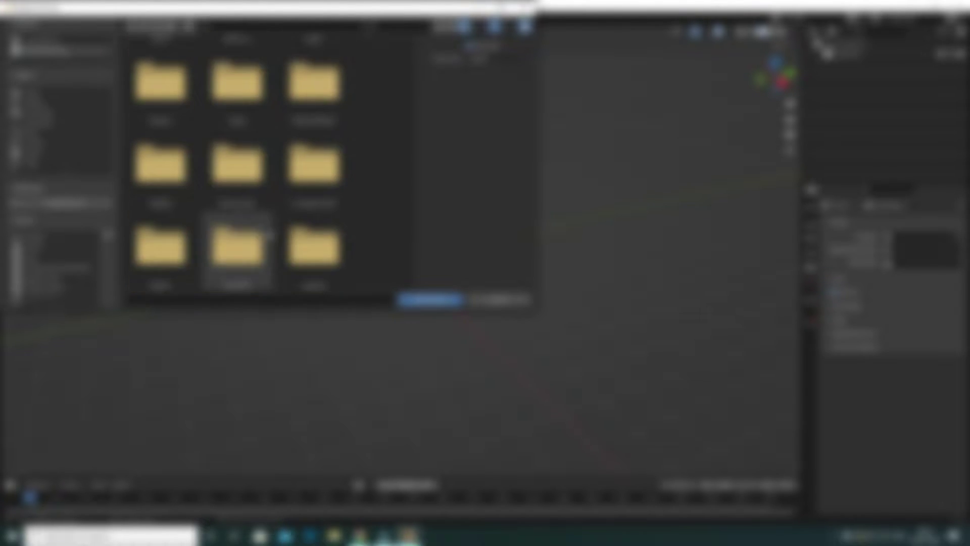
left_click(269, 235)
left_click(306, 203)
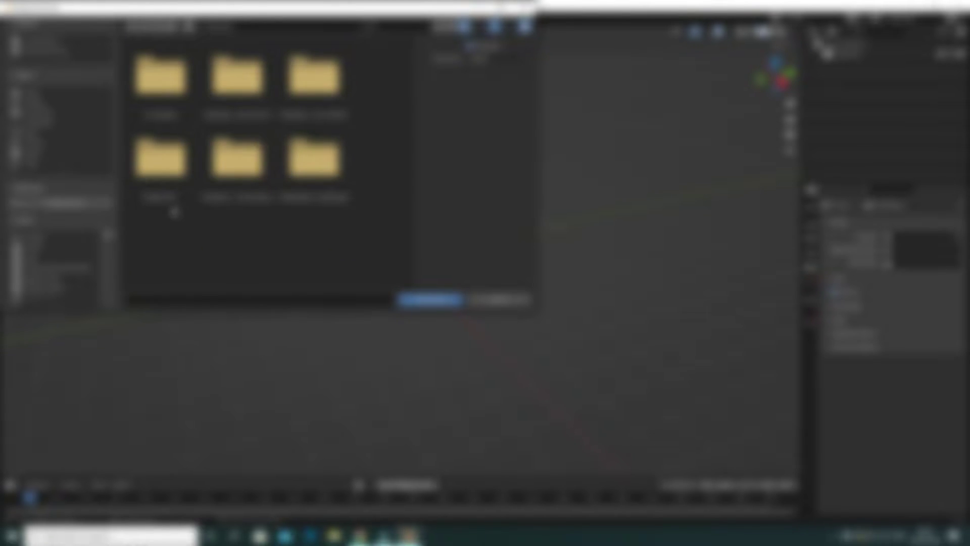
left_click(171, 198)
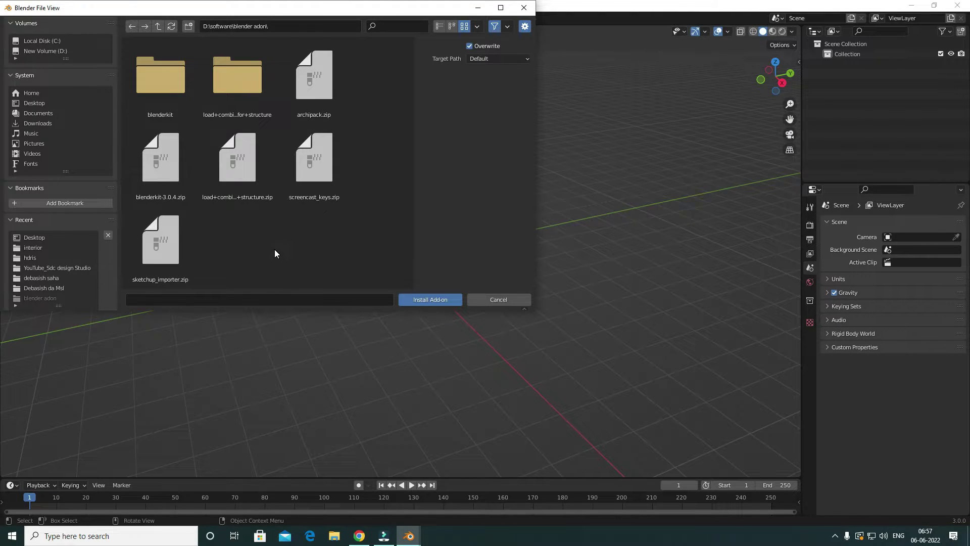
left_click(181, 249)
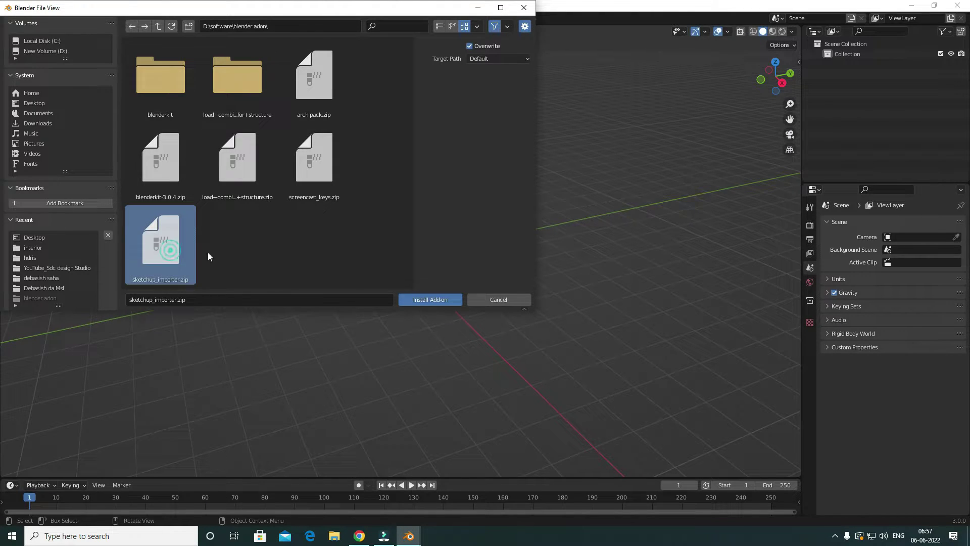
- Install and enable Import-Export: SketchUp Importer, then close Preferences
left_click(417, 299)
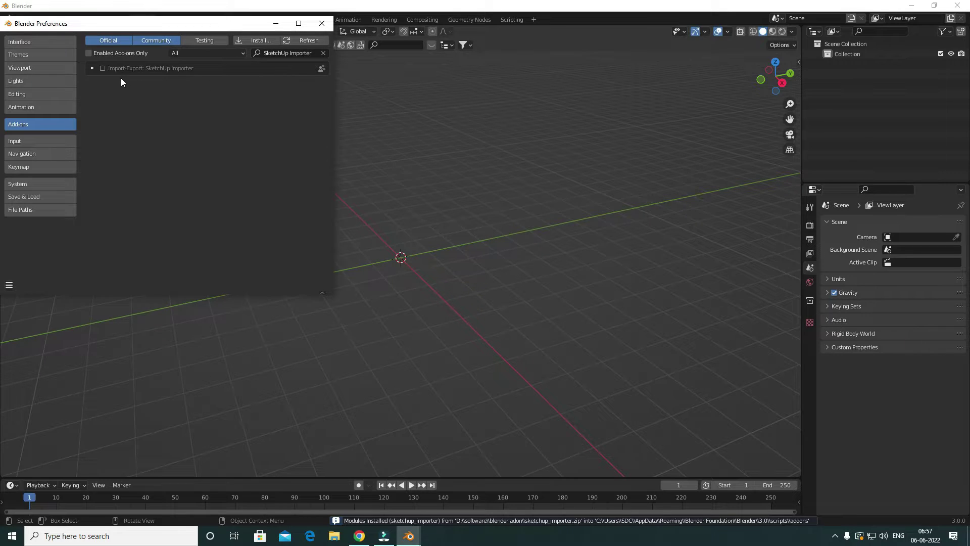
left_click(103, 68)
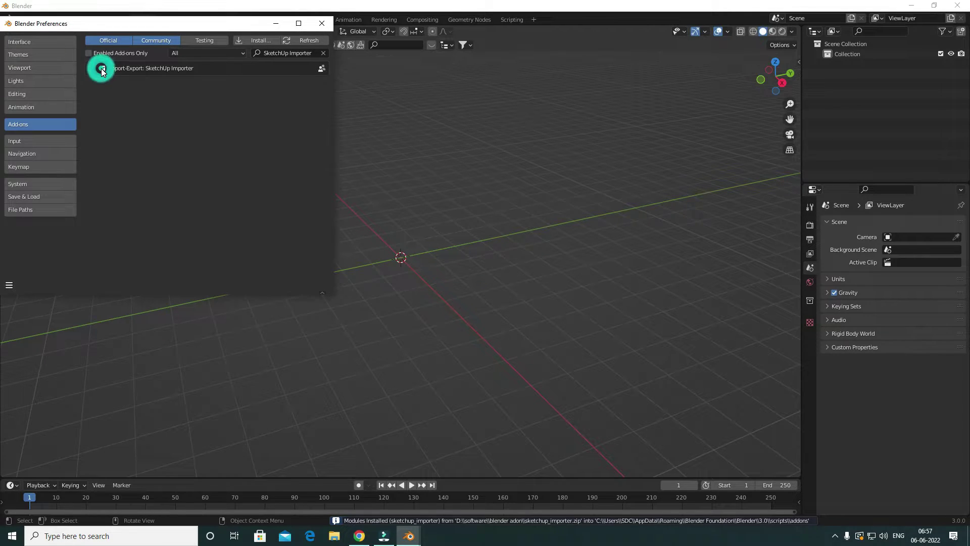
left_click(322, 23)
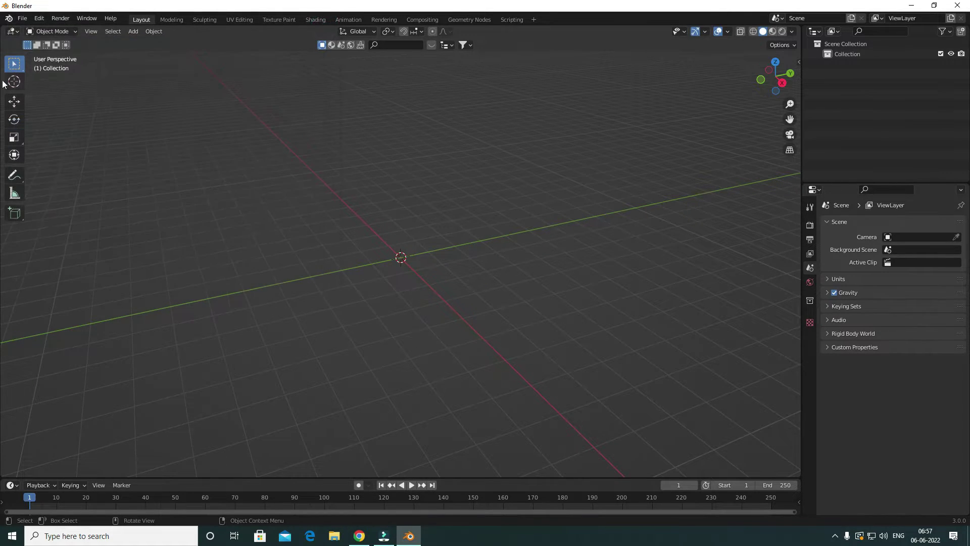
left_click(282, 117)
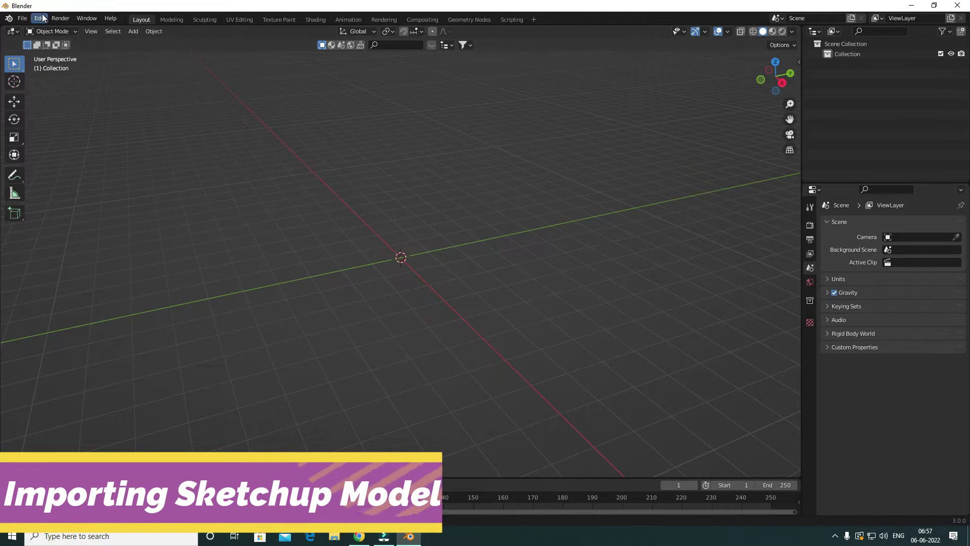
- Start a SketchUp import from the File menu and move to a different drive
left_click(23, 19)
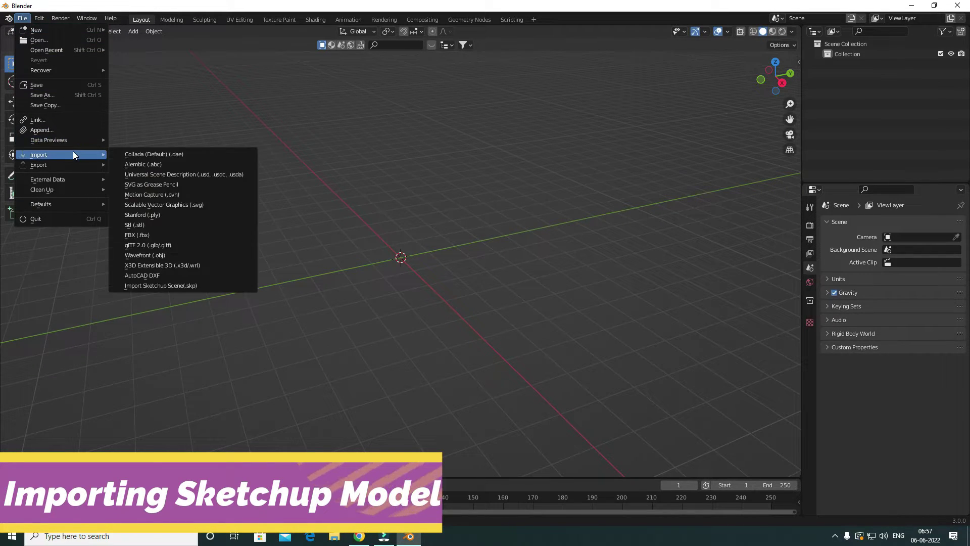
mouse_move(38, 155)
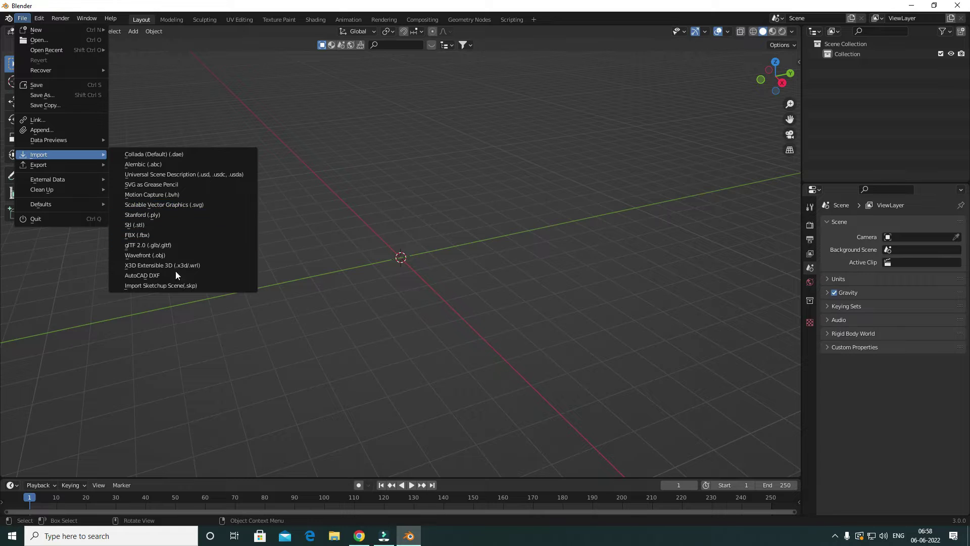
left_click(195, 286)
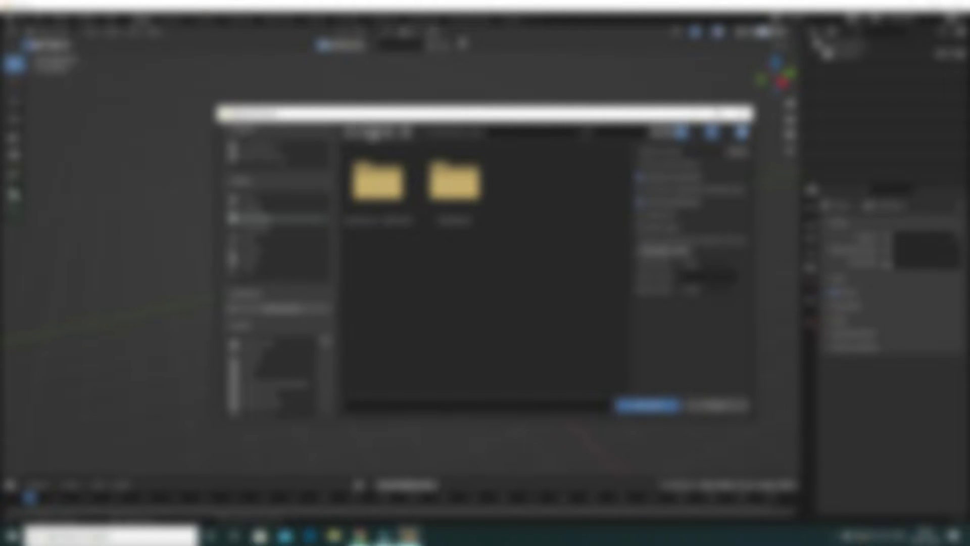
left_click(379, 131)
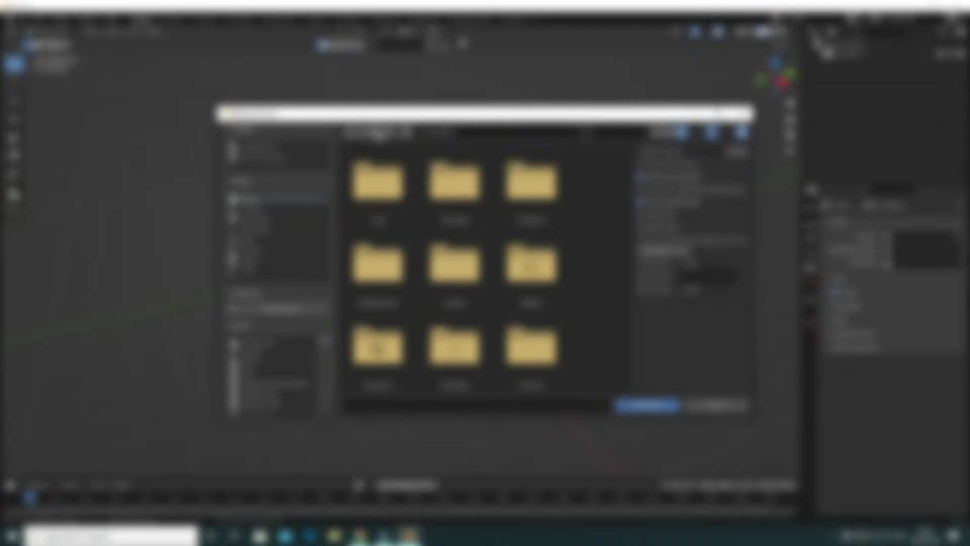
left_click(379, 130)
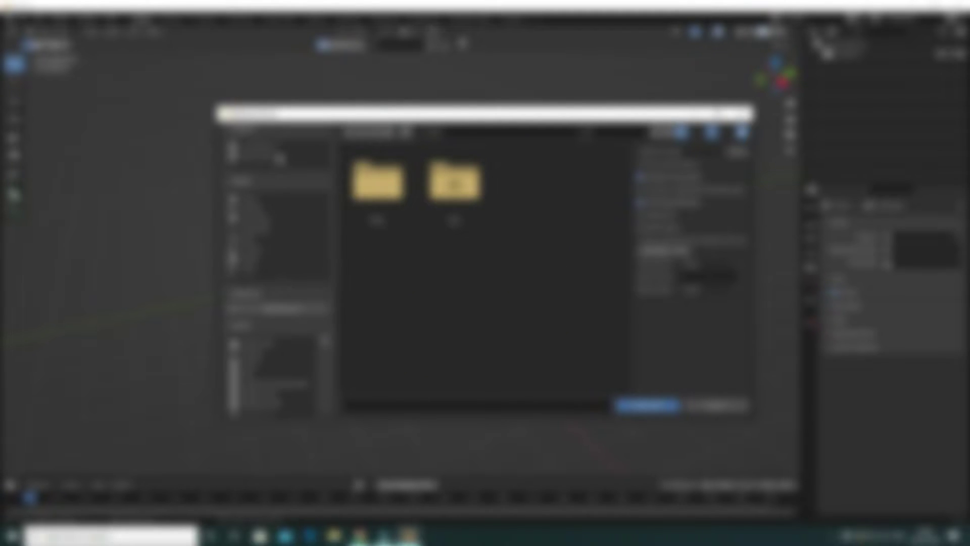
left_click(279, 158)
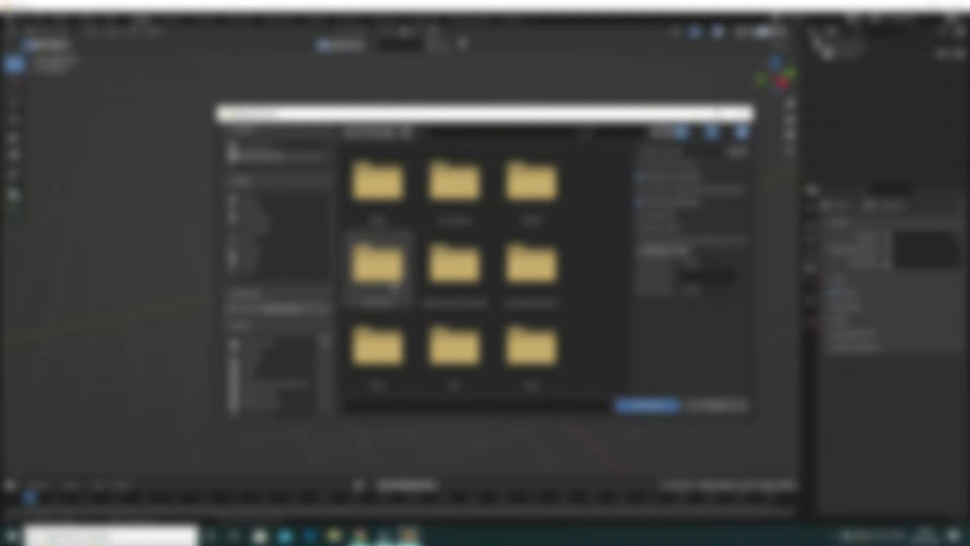
- Open the D:\skpmodel folder containing the .skp files
scroll(541, 283, "down", 2)
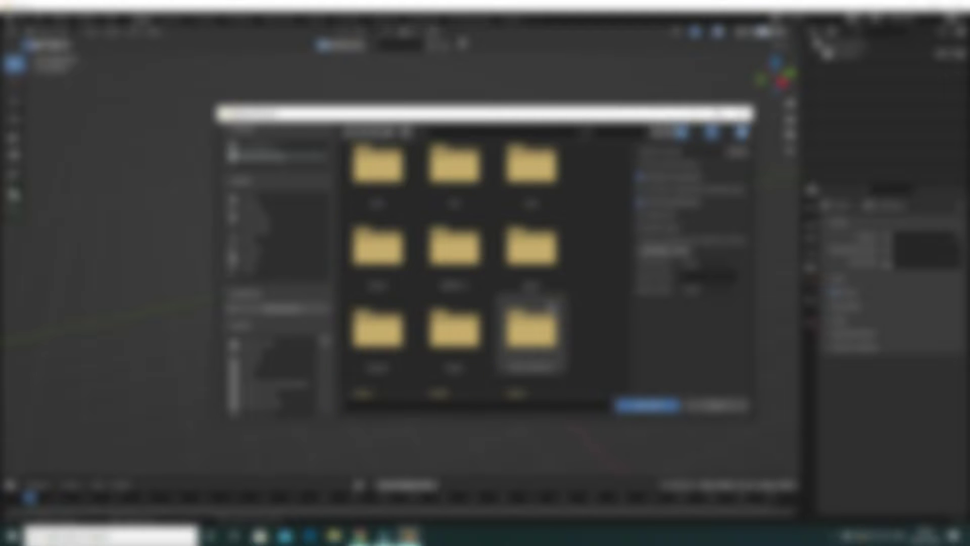
scroll(550, 306, "down", 1)
scroll(550, 305, "down", 1)
scroll(550, 306, "down", 1)
scroll(550, 306, "down", 1)
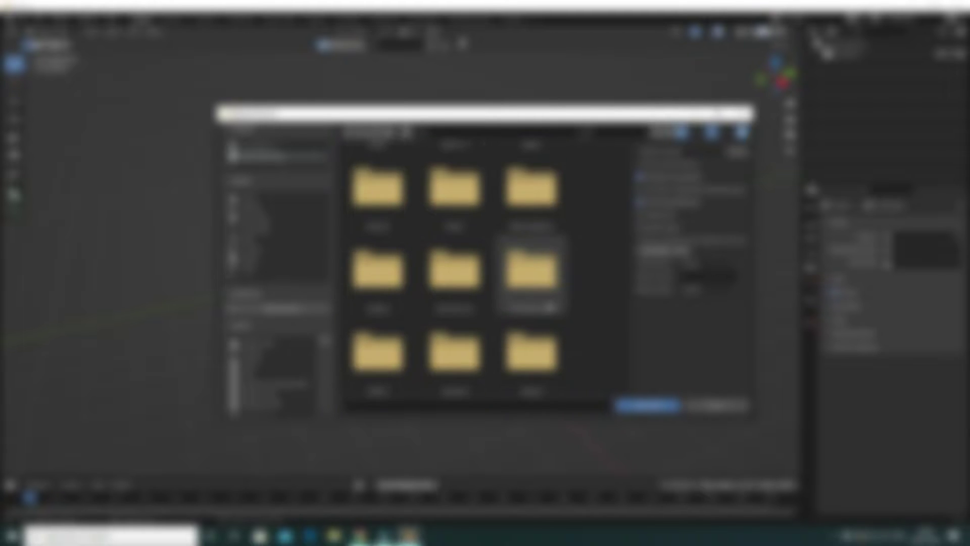
scroll(549, 306, "down", 2)
scroll(550, 306, "up", 2)
scroll(505, 283, "down", 1)
left_click(464, 285)
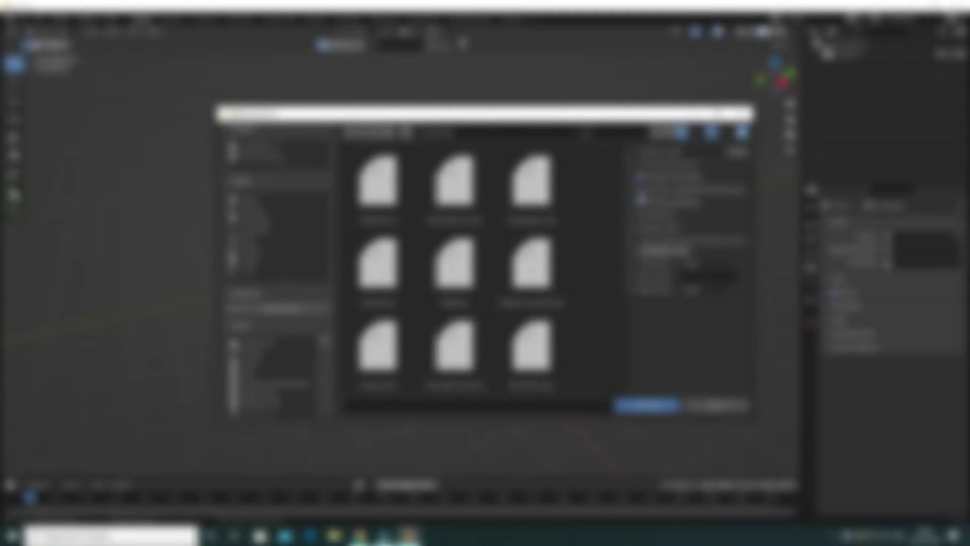
- Toggle a SketchUp import option and choose cosmetic.skp as the file to import
left_click(640, 193)
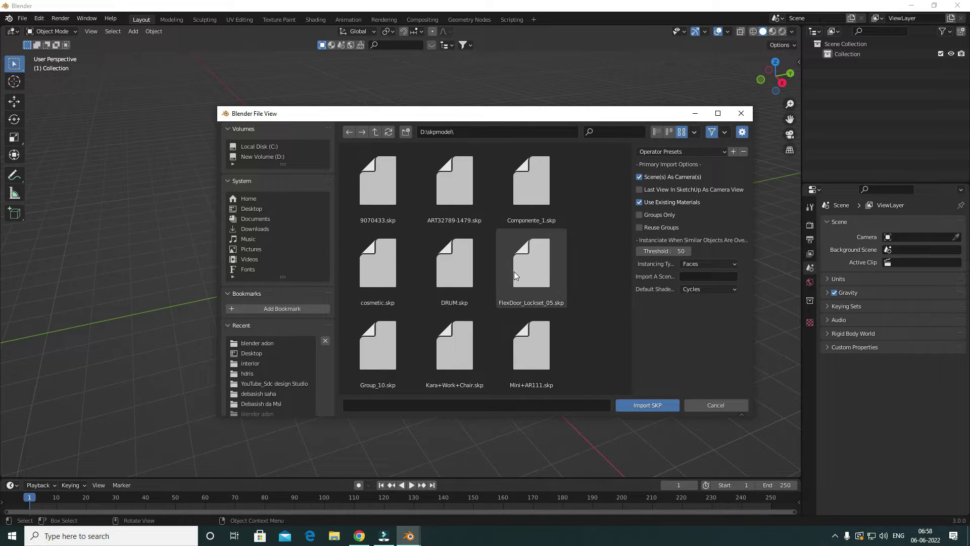
left_click(515, 272)
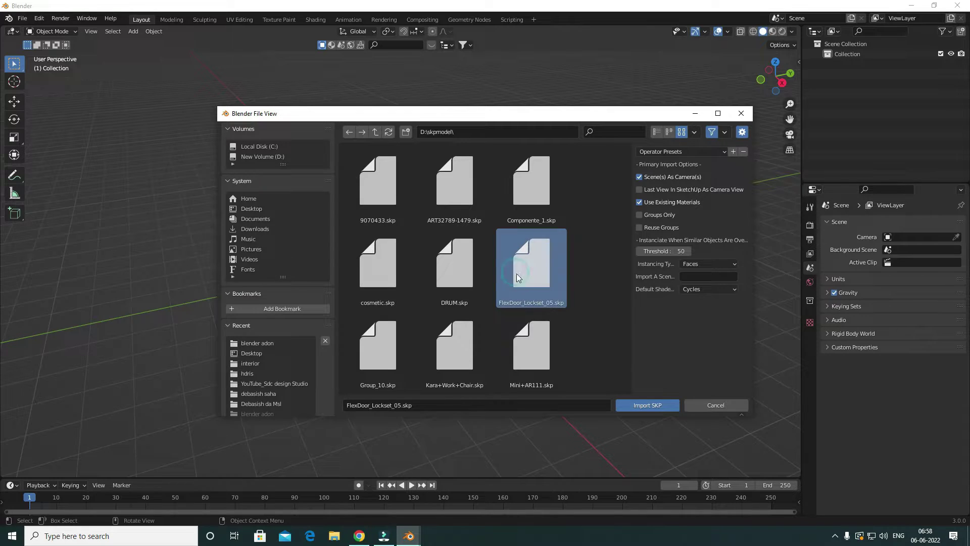
left_click(526, 352)
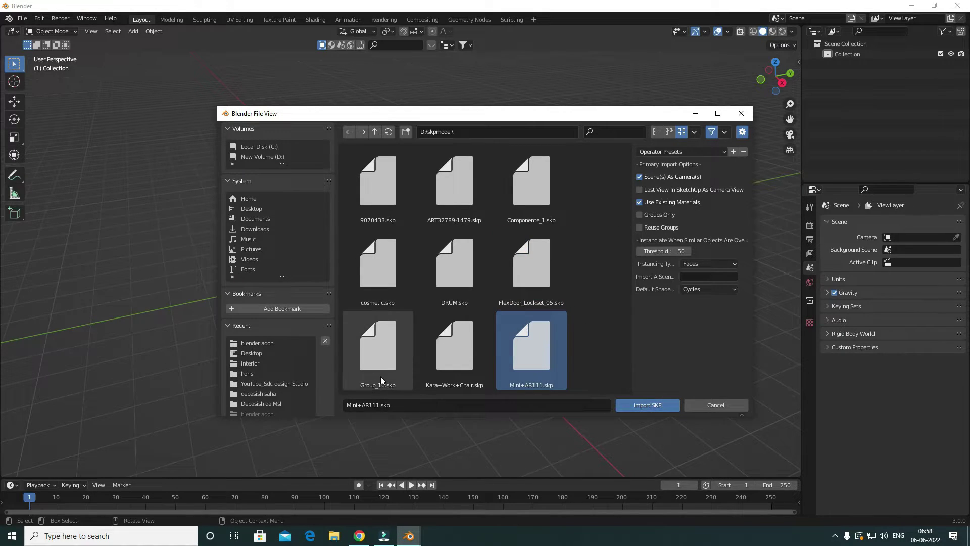
left_click(381, 287)
- Import cosmetic.skp and scale the tiny Component models up to full size
left_click(667, 407)
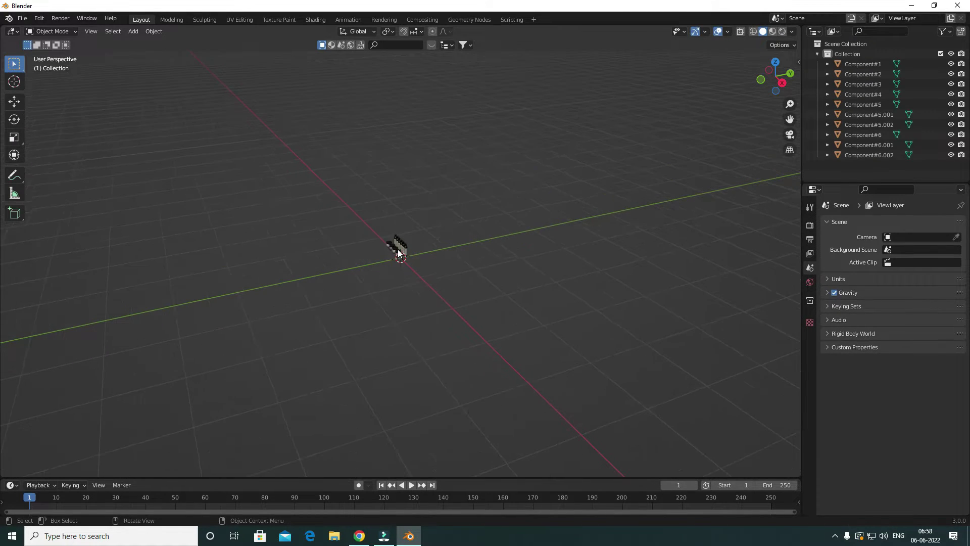
key("s")
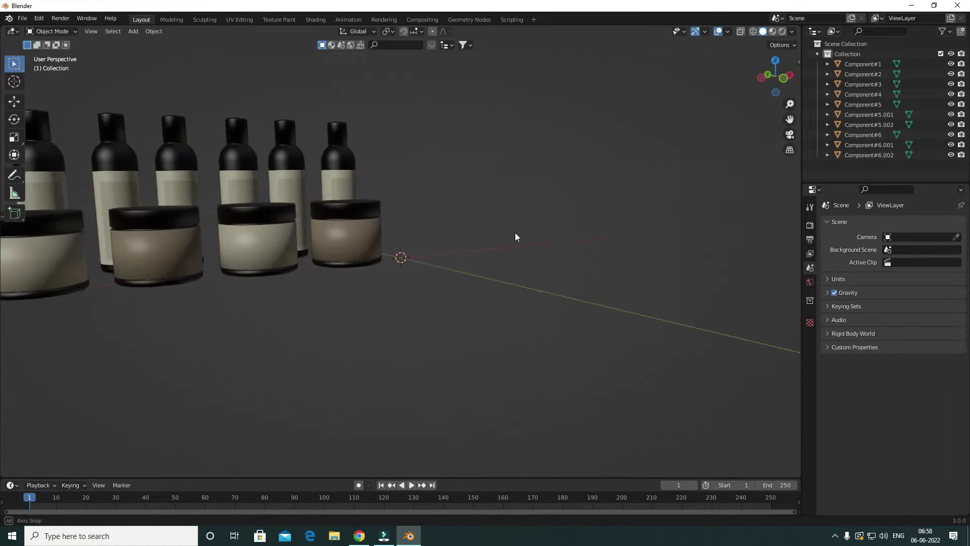
left_click(510, 233)
middle_click_drag(485, 238, 443, 243)
- Select several individual jars and bottles to inspect them
left_click(357, 233)
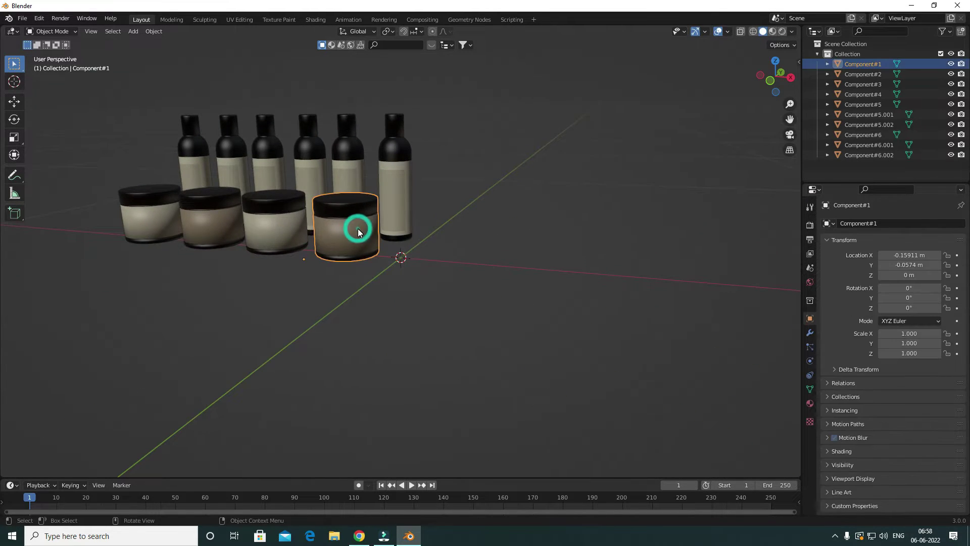
left_click(399, 187)
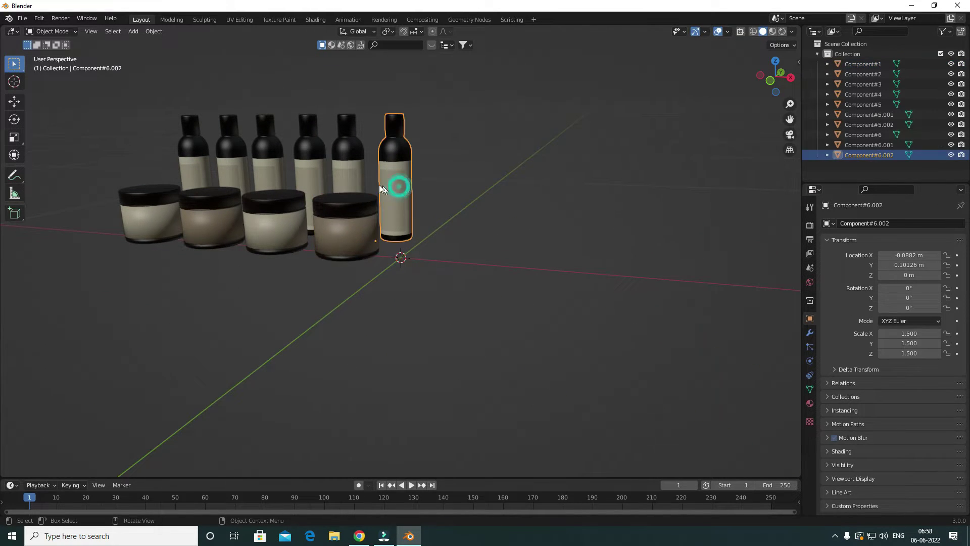
left_click(360, 169)
left_click(296, 217)
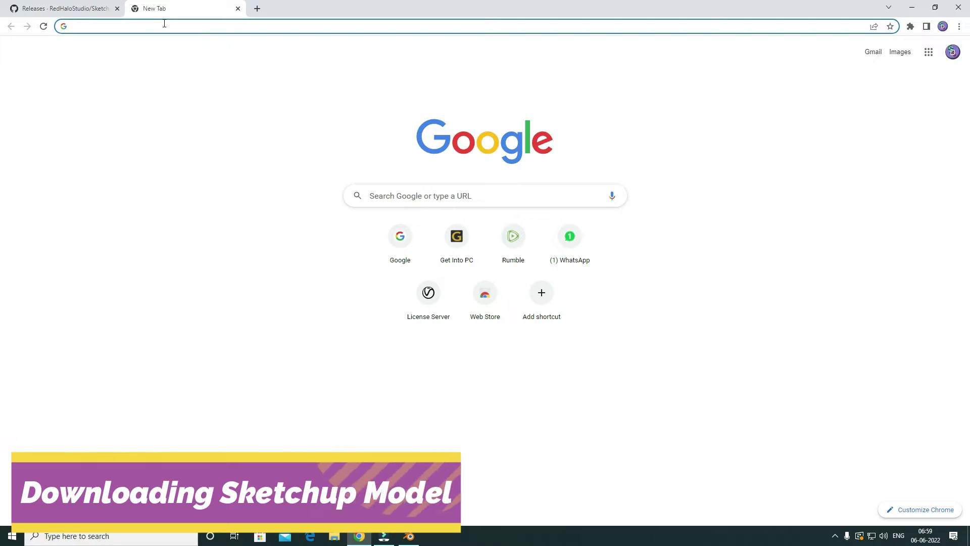
- Search Google for 3dwarehouse and open the 3D Warehouse site at 3dwarehouse.sketchup.com
type("3d")
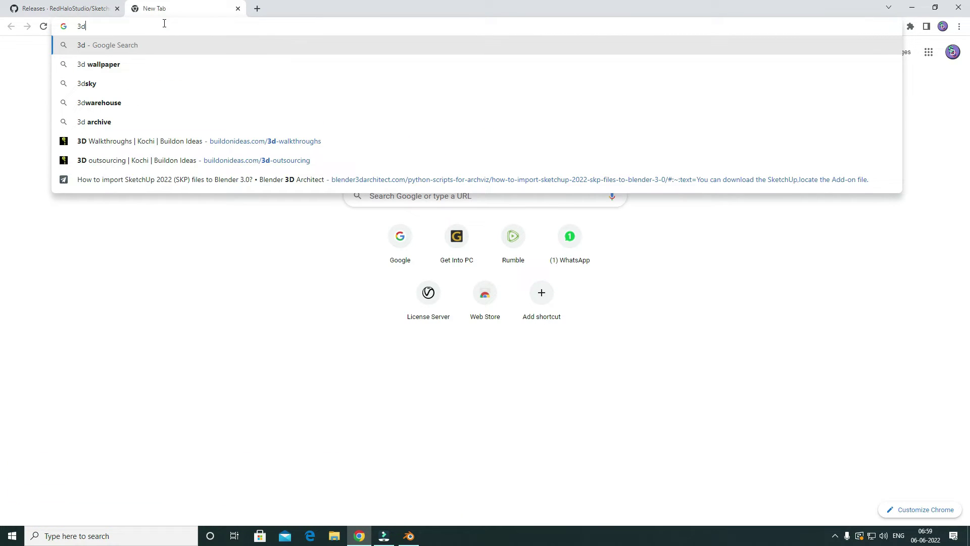
type("wear")
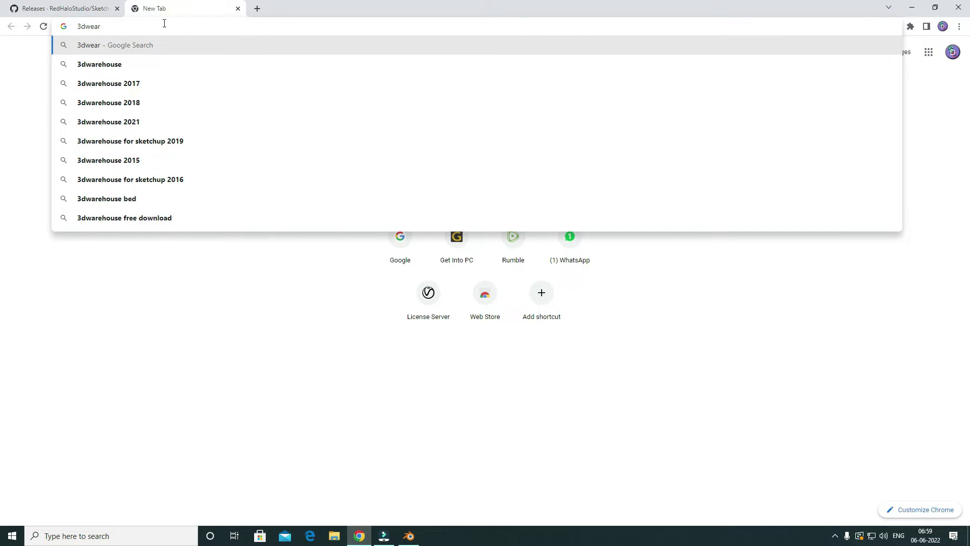
left_click(149, 66)
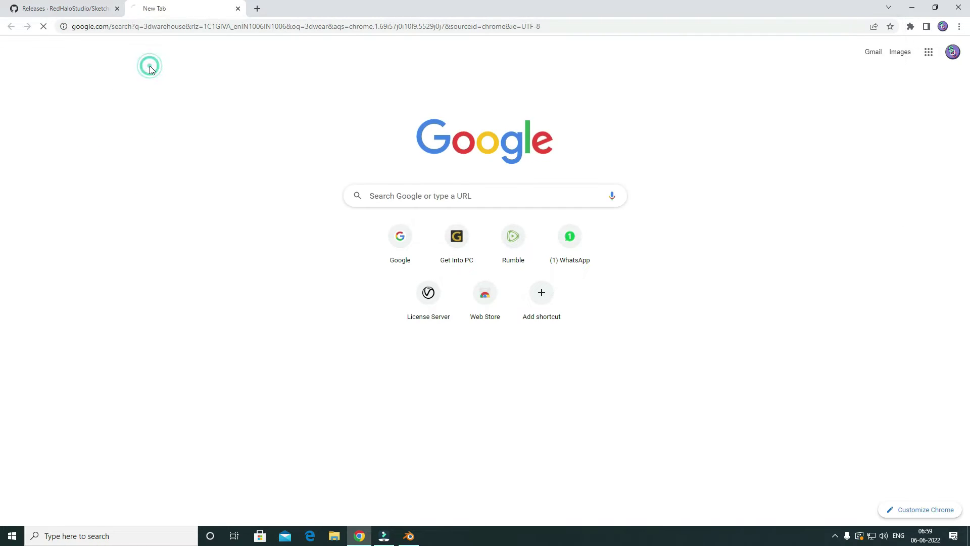
left_click(133, 147)
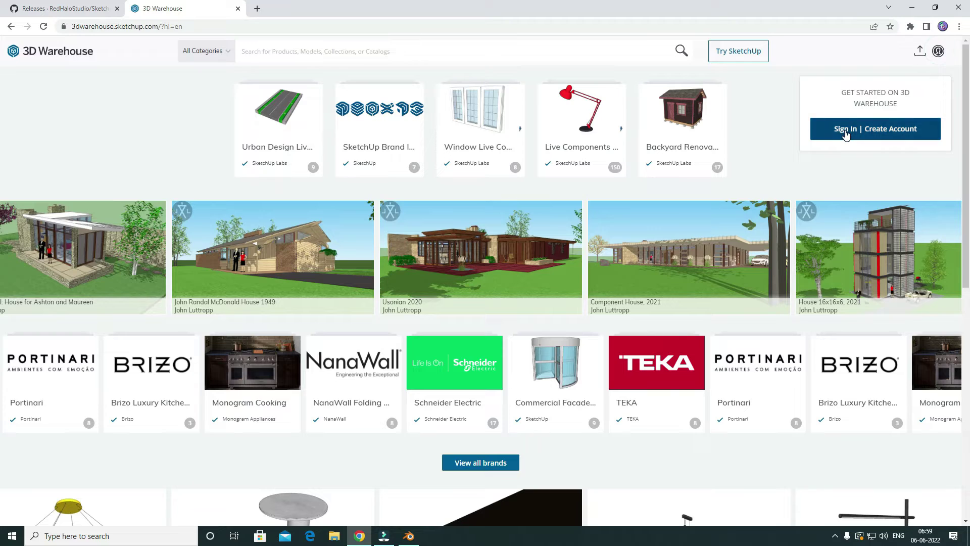
- Sign in to 3D Warehouse with the first listed Google account
left_click(845, 131)
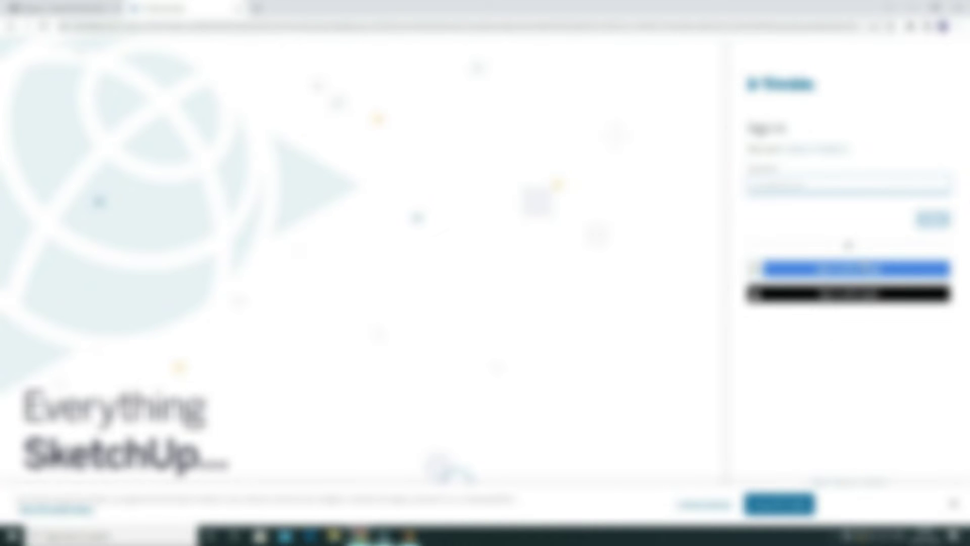
left_click(862, 268)
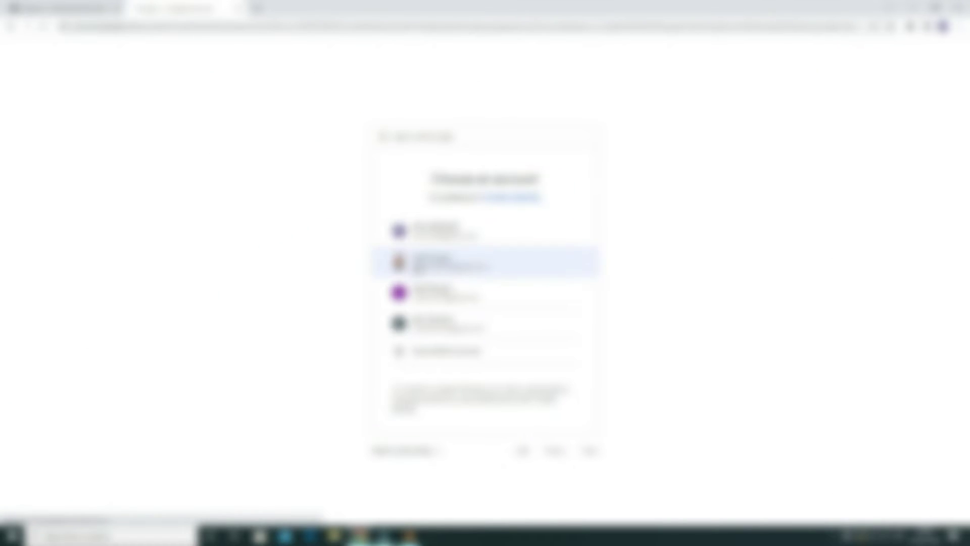
left_click(427, 235)
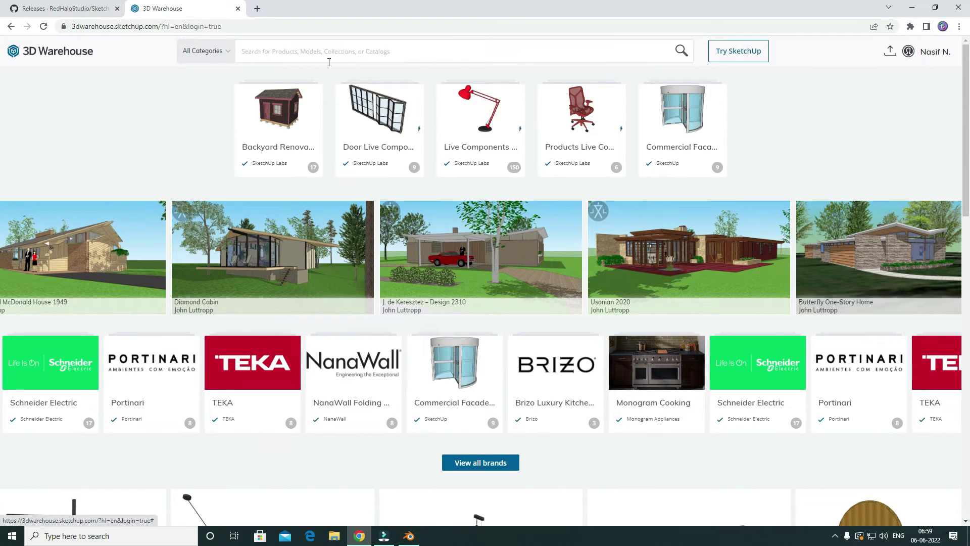
- Search 3D Warehouse for 'bed' and filter the results to Models
left_click(329, 54)
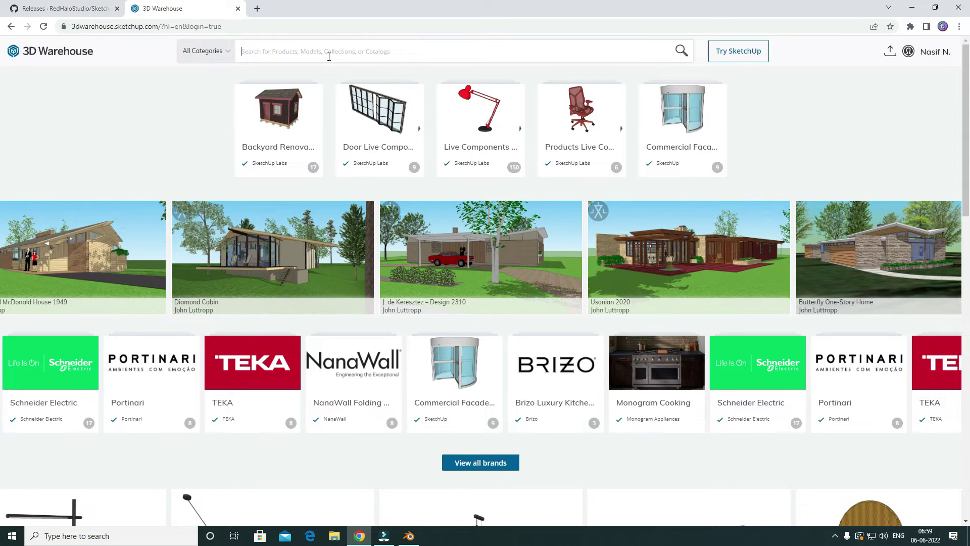
type("bed")
key("Return")
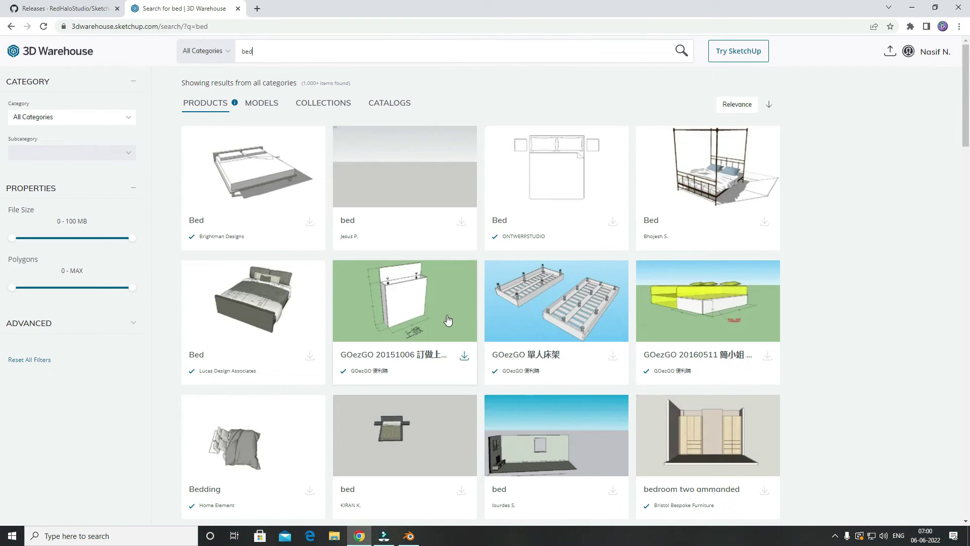
left_click(264, 105)
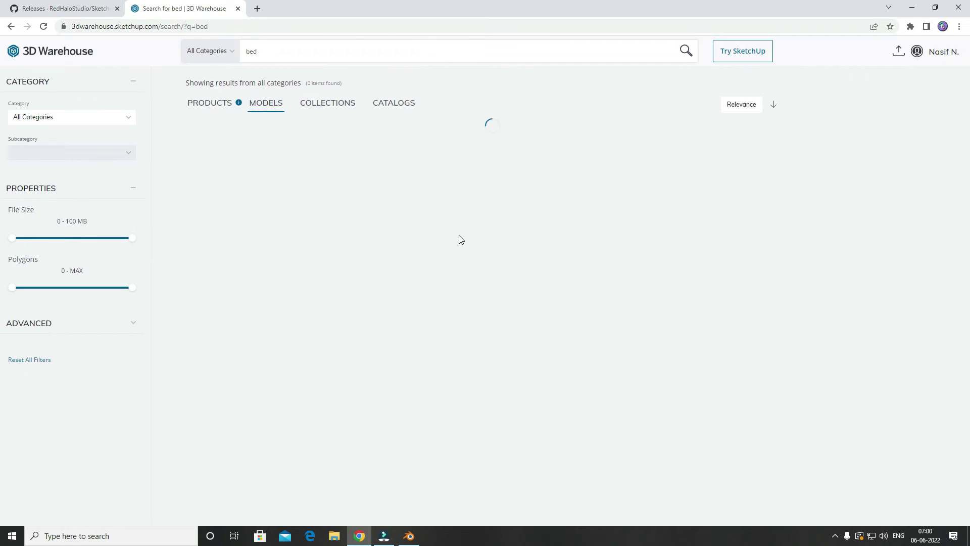
- Scroll down through the grid of bed model results
scroll(499, 283, "down", 2)
scroll(499, 283, "down", 2)
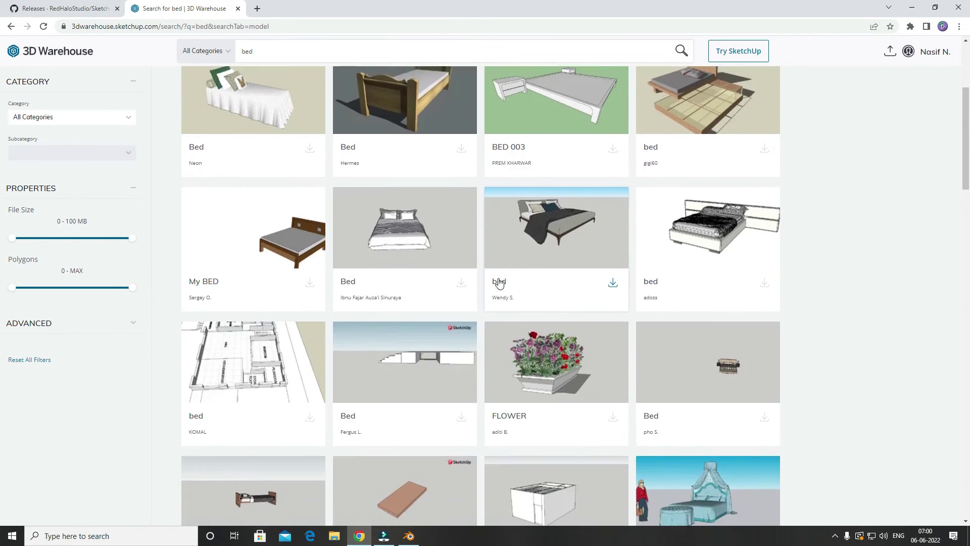
scroll(500, 283, "down", 4)
scroll(500, 283, "down", 3)
scroll(499, 283, "down", 3)
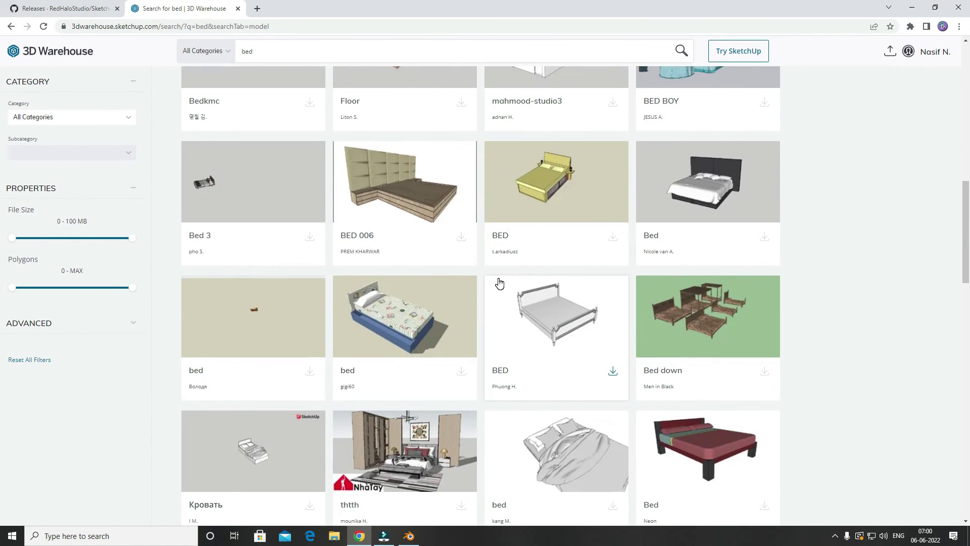
scroll(499, 283, "down", 2)
scroll(499, 283, "down", 1)
scroll(499, 283, "down", 2)
scroll(499, 283, "down", 2)
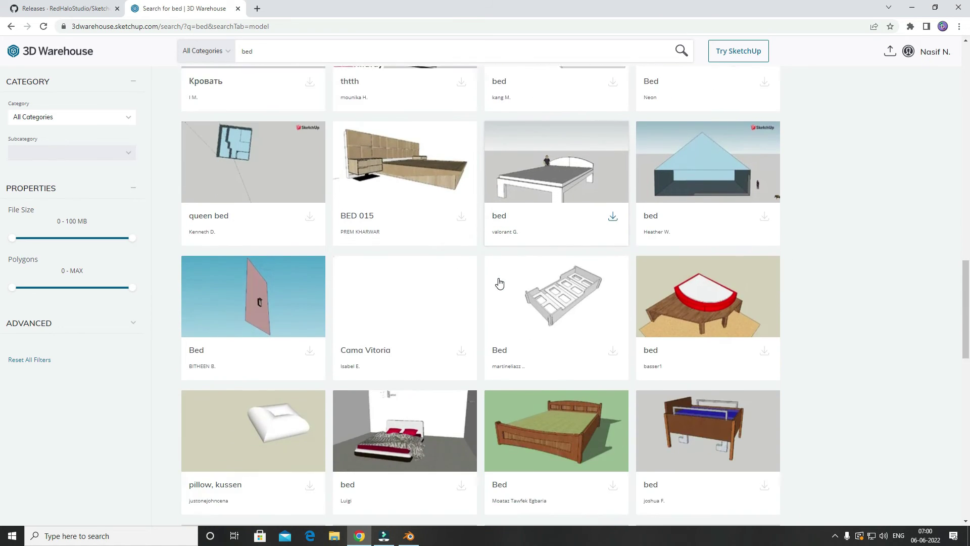
scroll(500, 283, "down", 2)
scroll(499, 280, "down", 2)
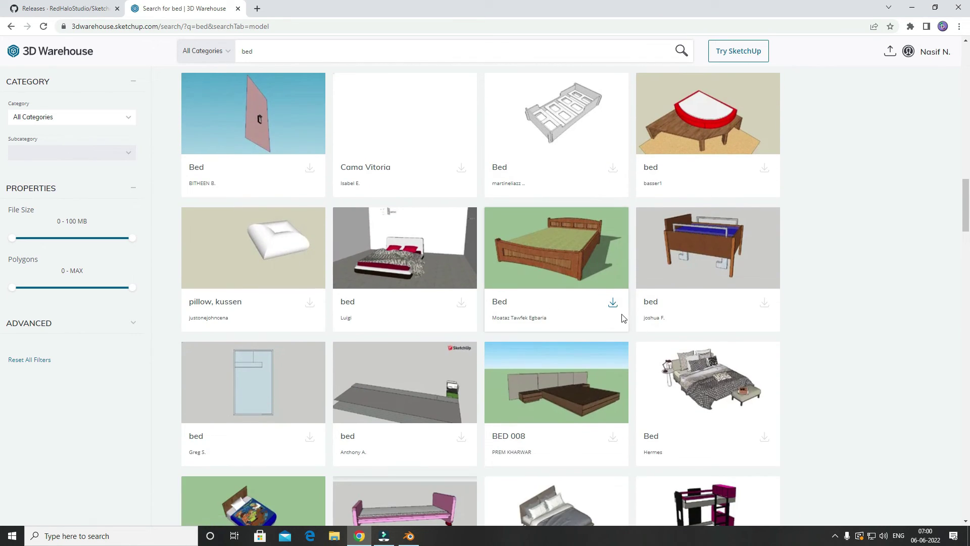